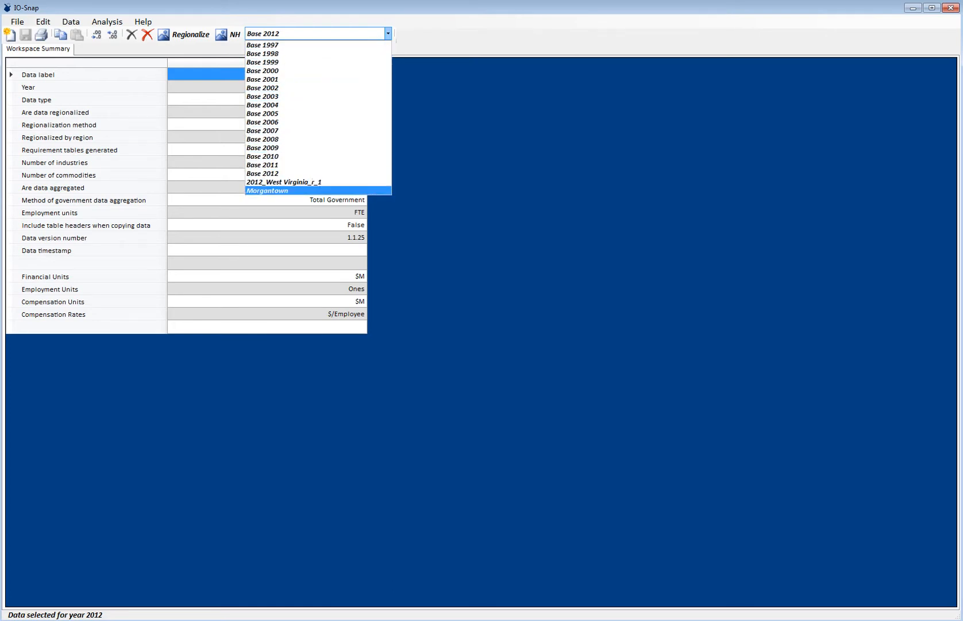
- Select the Base 2012 data and review the Drilling and Workers sheets of the ChangesInFinalDemand workbook in Excel
{"action": "left_click", "coordinate": [287, 174]}
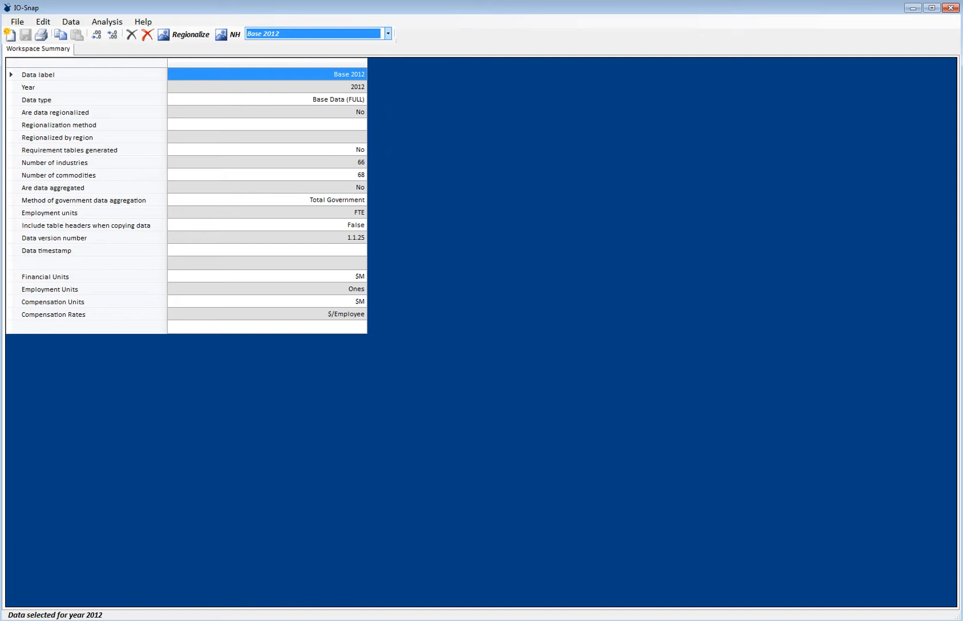
{"action": "key", "text": "alt+Tab"}
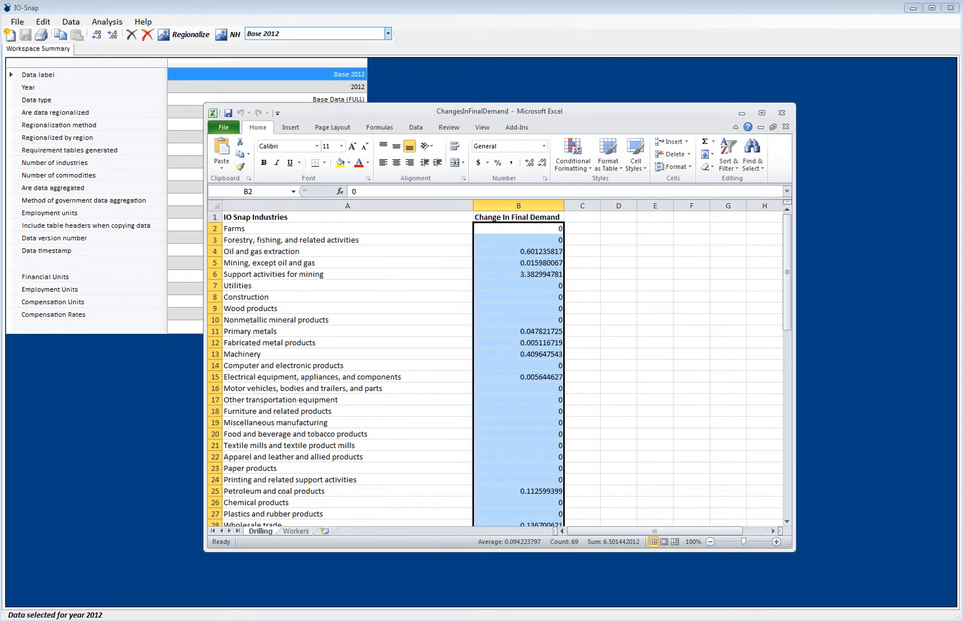
{"action": "key", "text": "ctrl+Page_Down"}
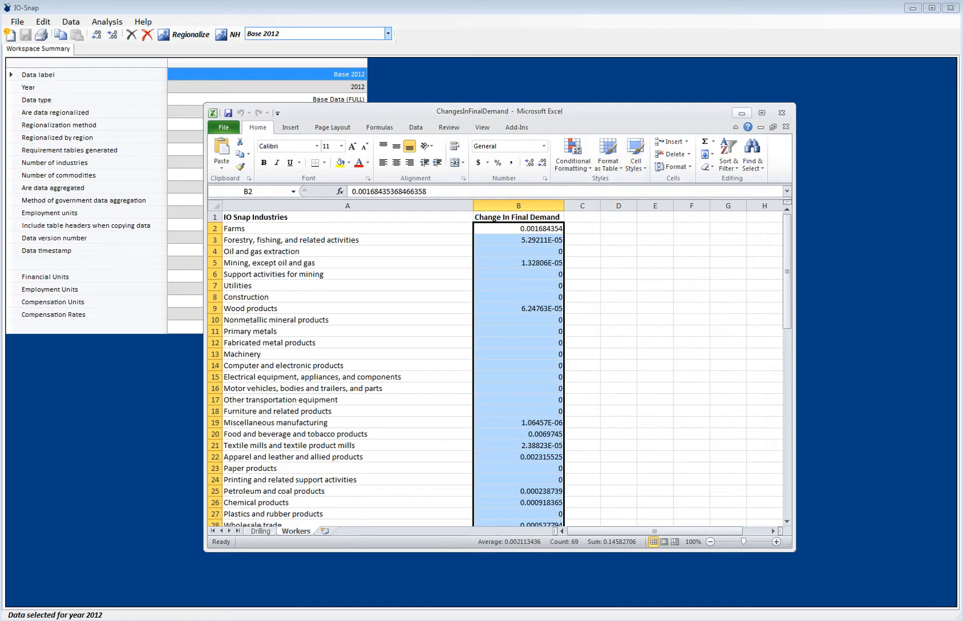
{"action": "left_click", "coordinate": [742, 112]}
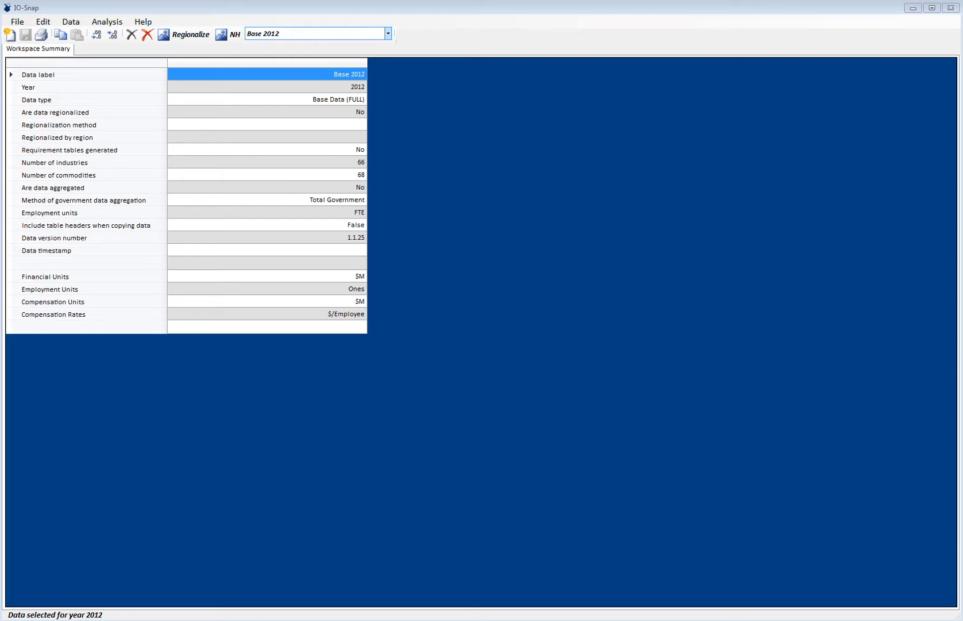
{"action": "key", "text": "alt+Tab"}
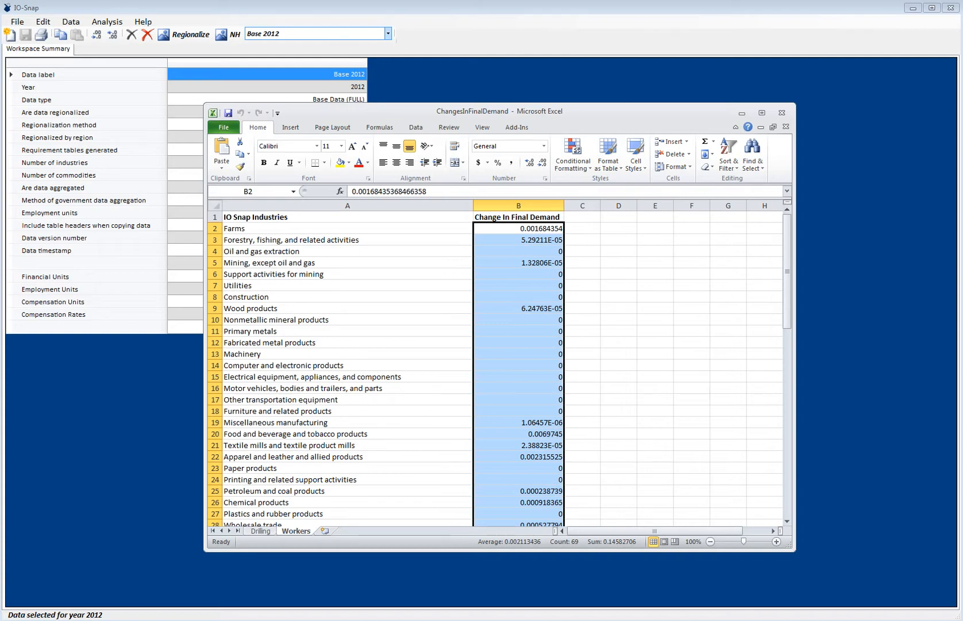
{"action": "left_click", "coordinate": [742, 113]}
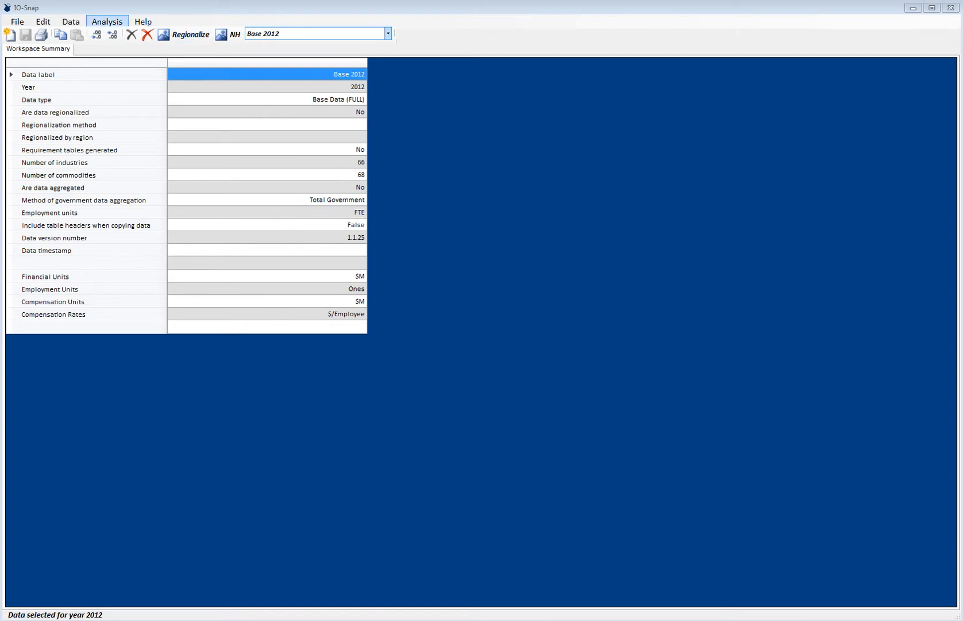
{"action": "left_click", "coordinate": [107, 22]}
{"action": "left_click", "coordinate": [107, 21]}
{"action": "mouse_move", "coordinate": [121, 49]}
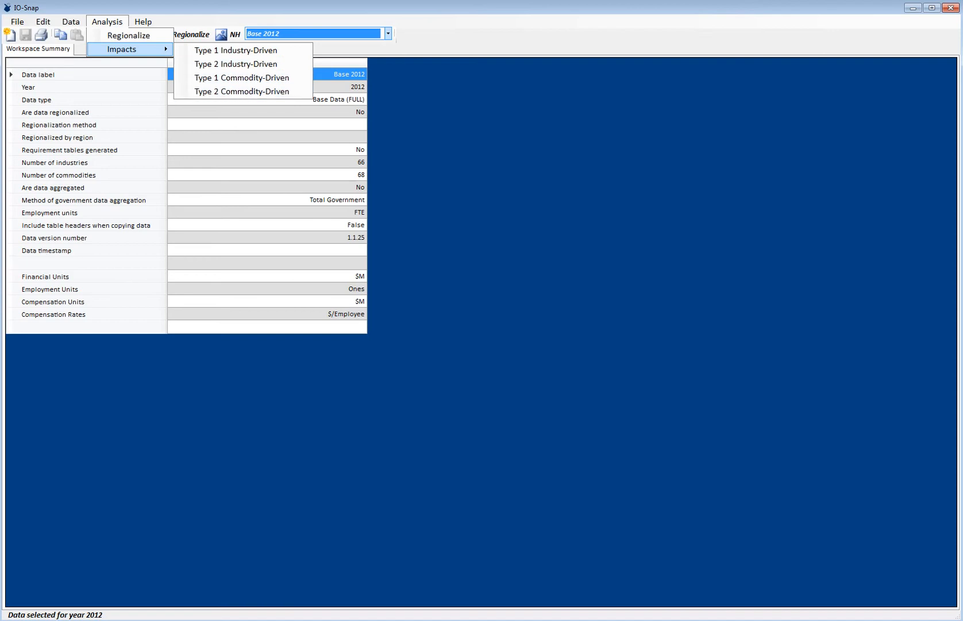
{"action": "left_click", "coordinate": [321, 34]}
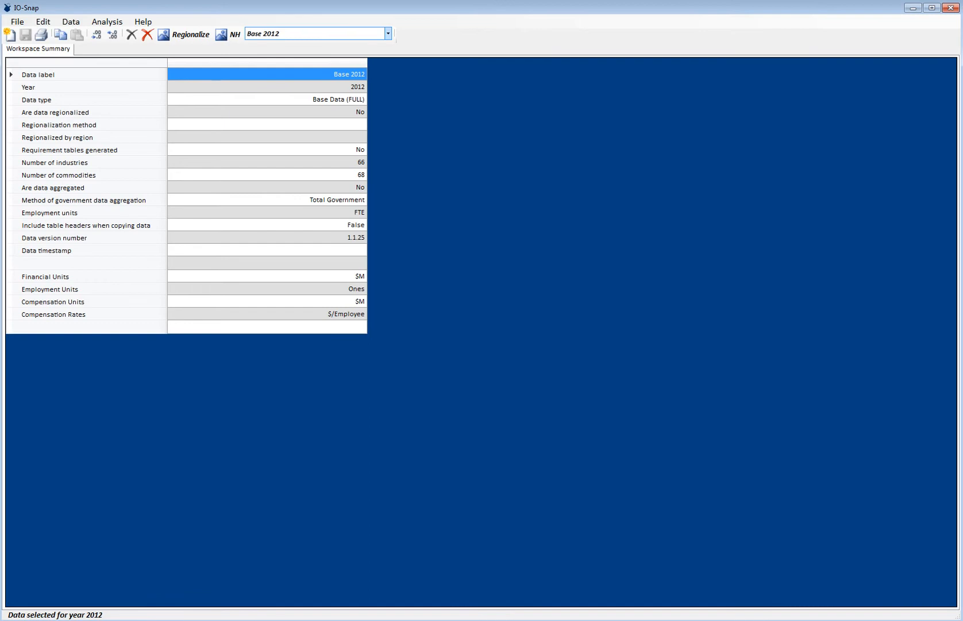
- Load the Morgantown data and open a Type 2 Commodity-Driven impact analysis, moving its window clear of the workspace summary
{"action": "left_click", "coordinate": [388, 34]}
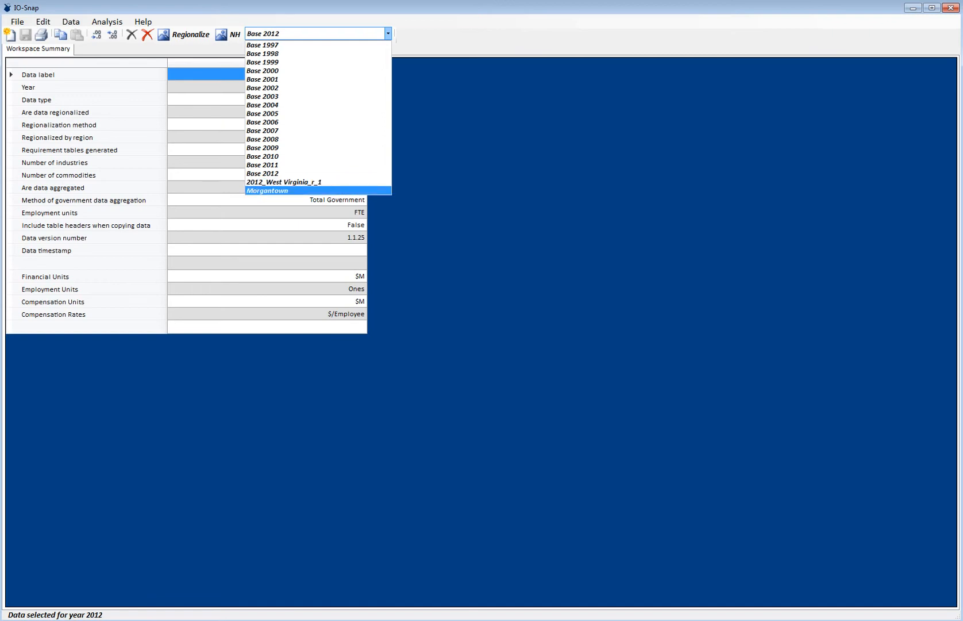
{"action": "left_click", "coordinate": [287, 191]}
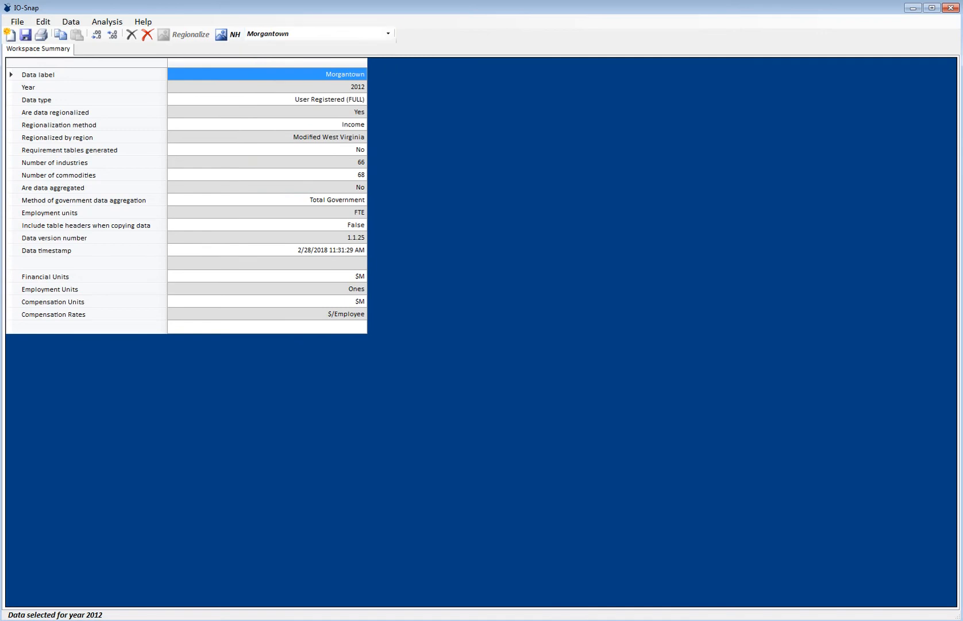
{"action": "left_click", "coordinate": [107, 21]}
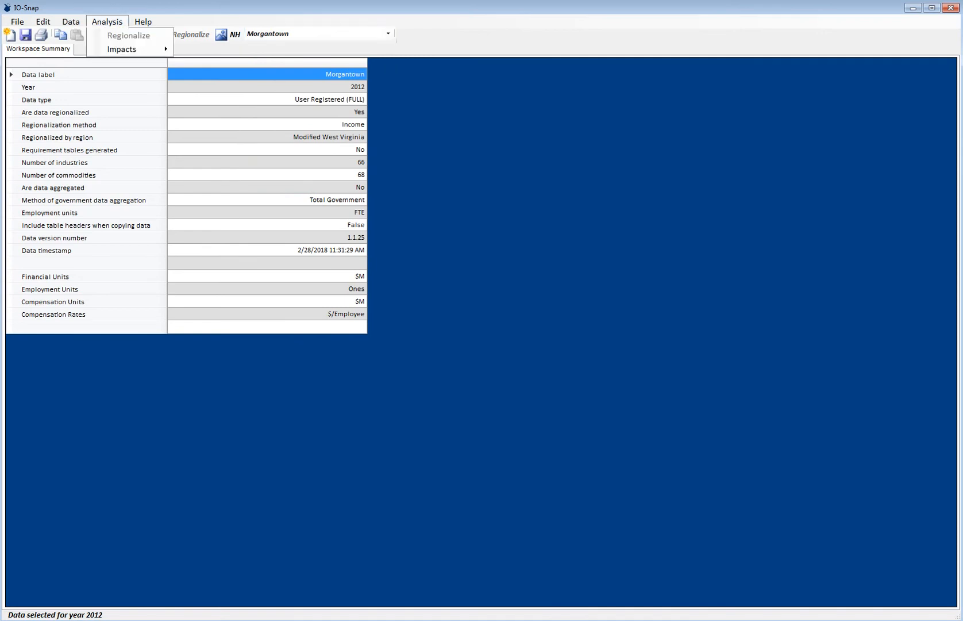
{"action": "mouse_move", "coordinate": [122, 48]}
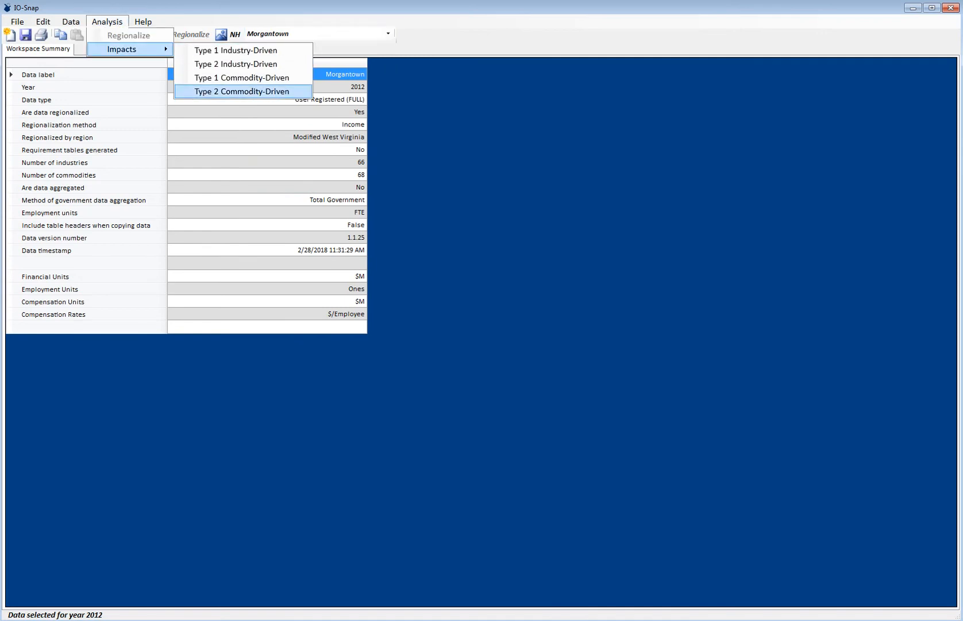
{"action": "left_click", "coordinate": [242, 92]}
{"action": "left_click_drag", "start_coordinate": [230, 112], "coordinate": [620, 99]}
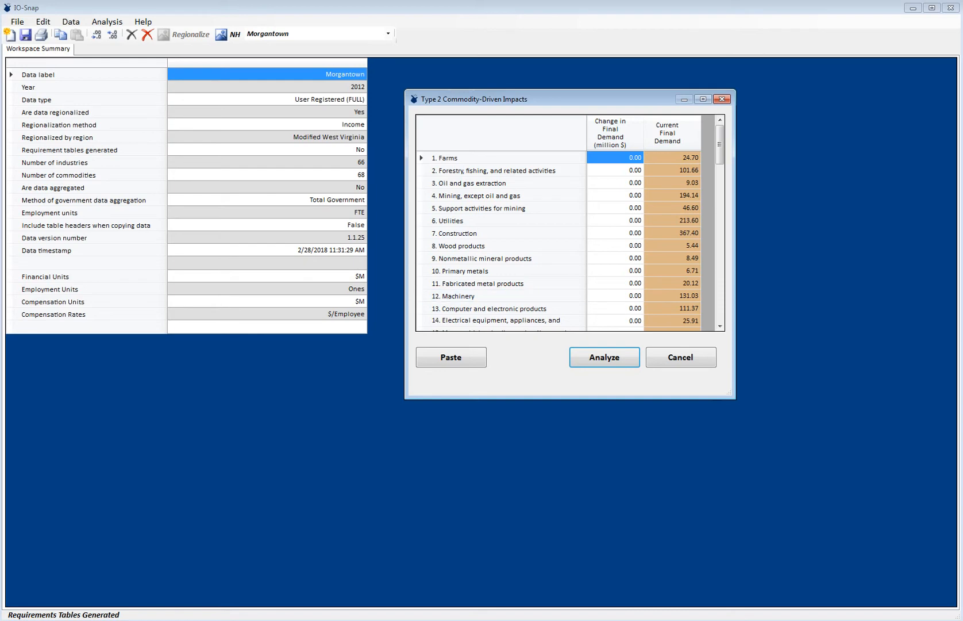
- Copy the Change In Final Demand values from the Drilling sheet in Excel and paste them into IO-Snap's impact analysis
{"action": "key", "text": "alt+Tab"}
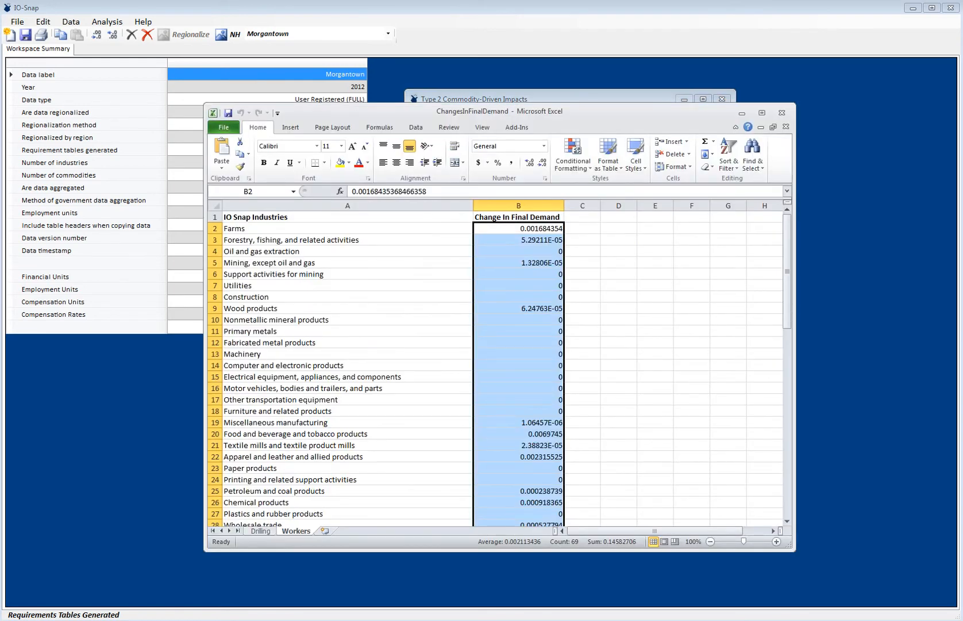
{"action": "key", "text": "ctrl+Page_Up"}
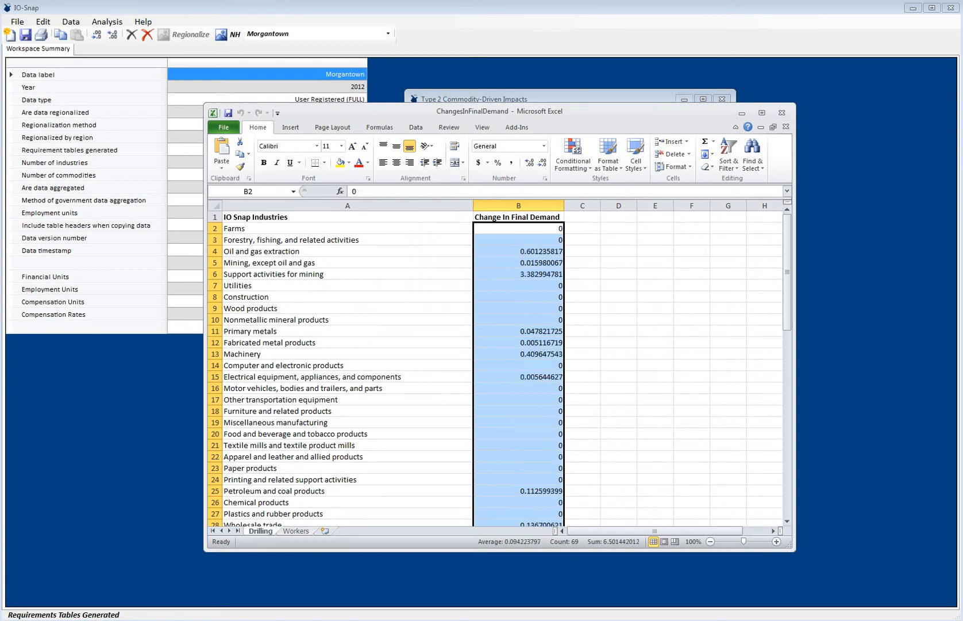
{"action": "right_click", "coordinate": [528, 370]}
{"action": "left_click", "coordinate": [552, 392]}
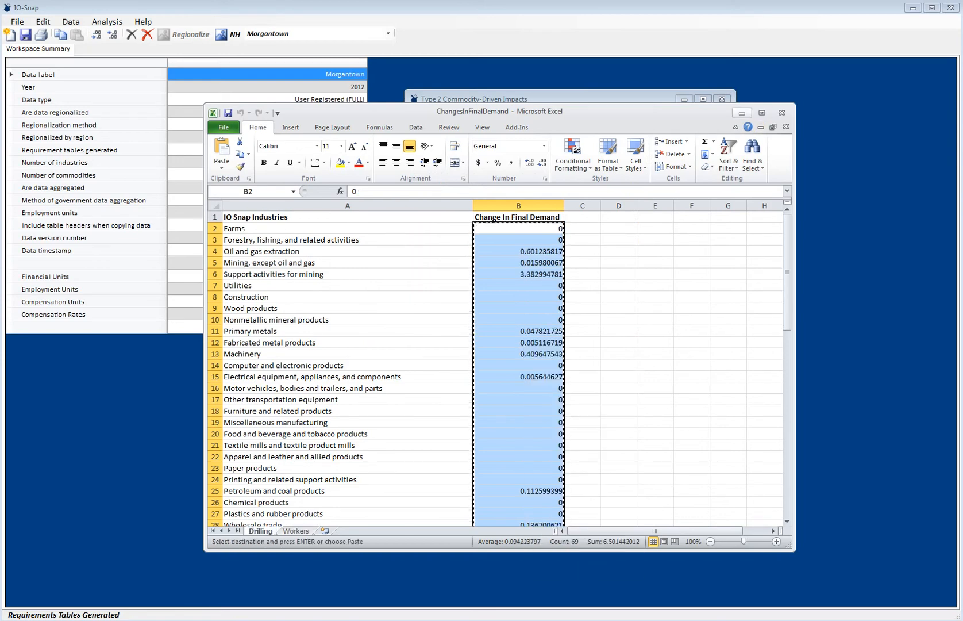
{"action": "key", "text": "alt+Tab"}
{"action": "left_click", "coordinate": [451, 357]}
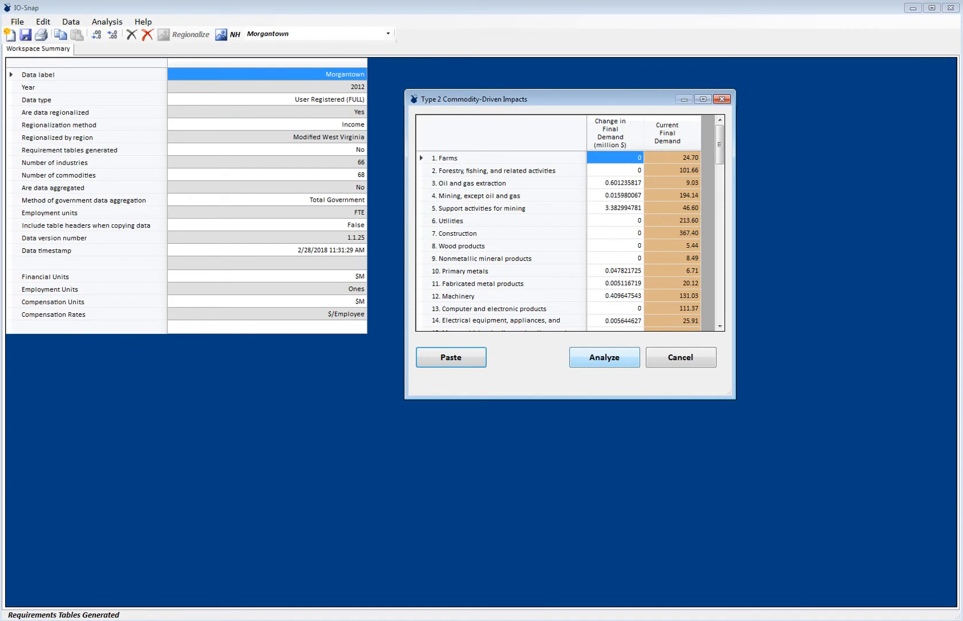
- Run the impact analysis on the drilling values and review the results by industry down to the column sums
{"action": "left_click", "coordinate": [605, 357]}
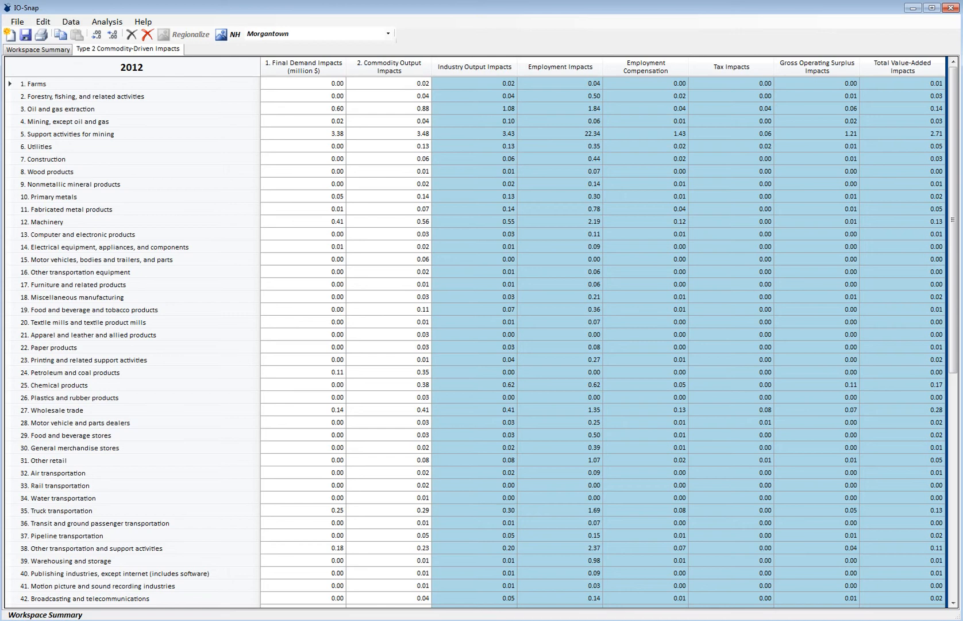
{"action": "scroll", "coordinate": [482, 339], "scroll_direction": "down", "scroll_amount": 10}
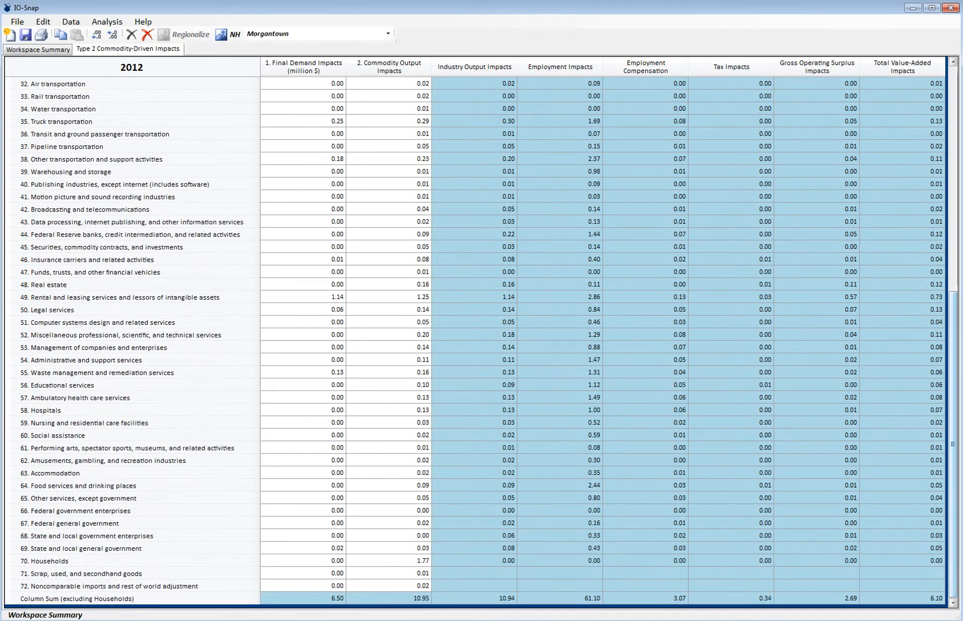
{"action": "scroll", "coordinate": [483, 339], "scroll_direction": "up", "scroll_amount": 6}
{"action": "scroll", "coordinate": [483, 339], "scroll_direction": "up", "scroll_amount": 5}
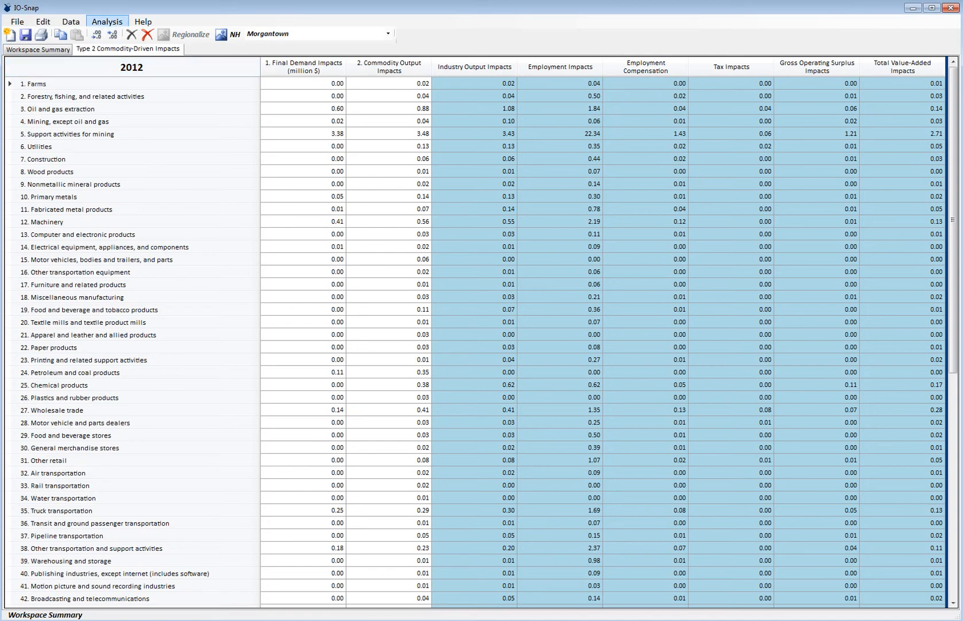
- Start another Type 2 Commodity-Driven impact analysis in IO-Snap and fill it with the Change In Final Demand values copied from Excel's Workers sheet
{"action": "left_click", "coordinate": [107, 21]}
{"action": "mouse_move", "coordinate": [122, 49]}
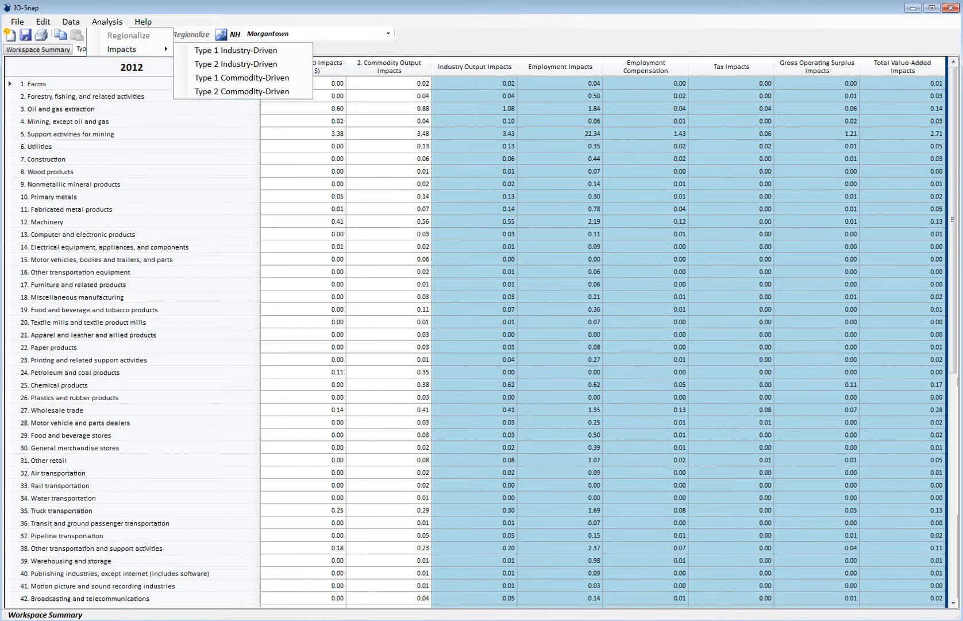
{"action": "left_click", "coordinate": [242, 91]}
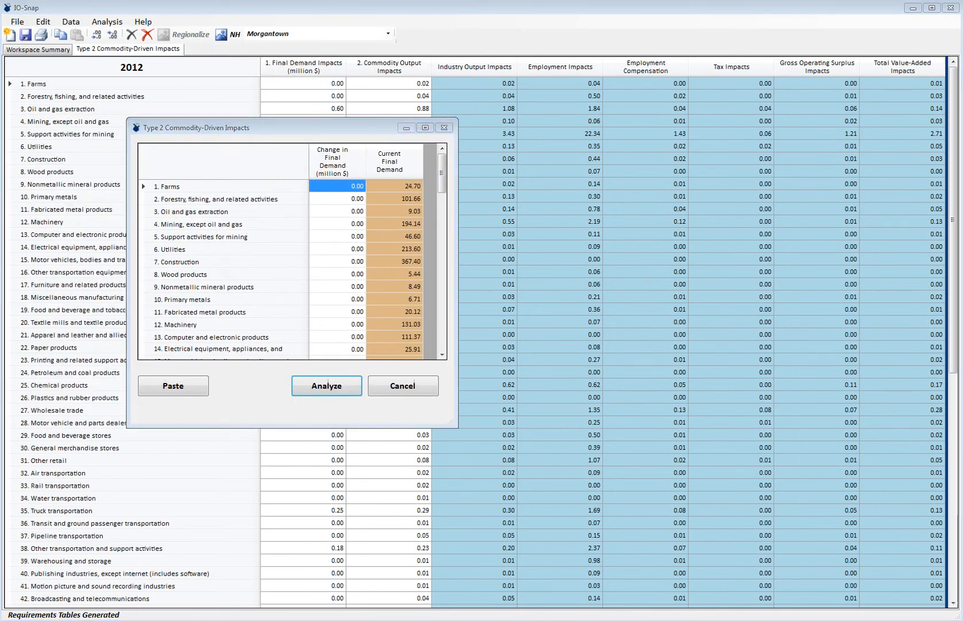
{"action": "key", "text": "alt+Tab"}
{"action": "key", "text": "ctrl+Page_Down"}
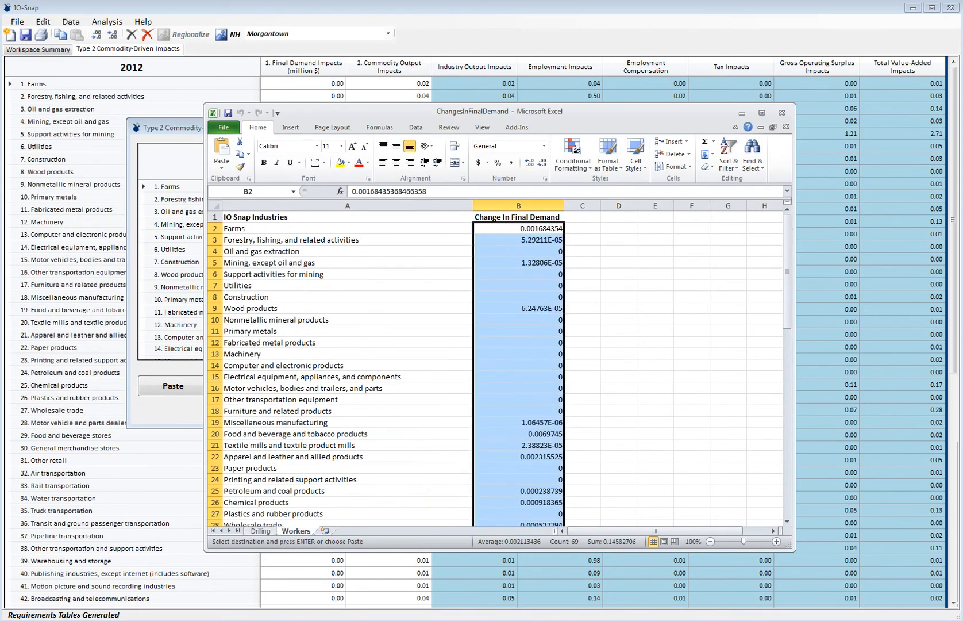
{"action": "right_click", "coordinate": [534, 266]}
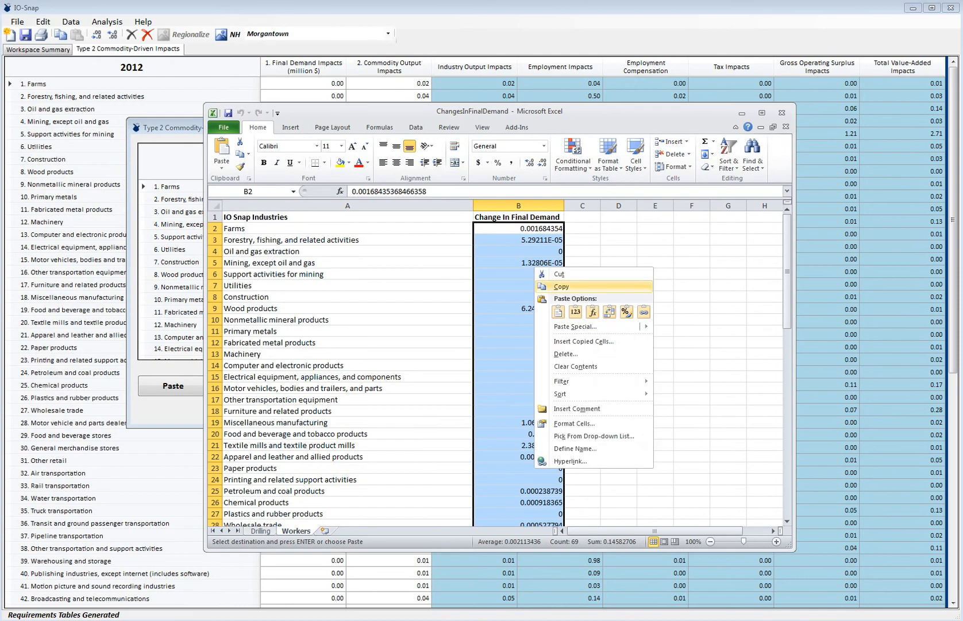
{"action": "left_click", "coordinate": [561, 286]}
{"action": "left_click", "coordinate": [742, 113]}
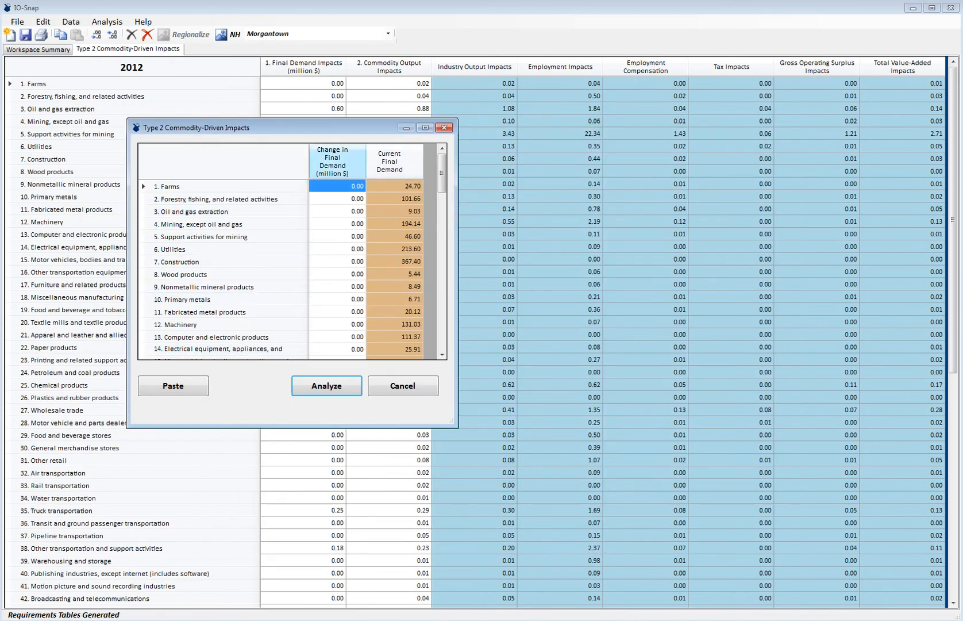
{"action": "left_click", "coordinate": [173, 385]}
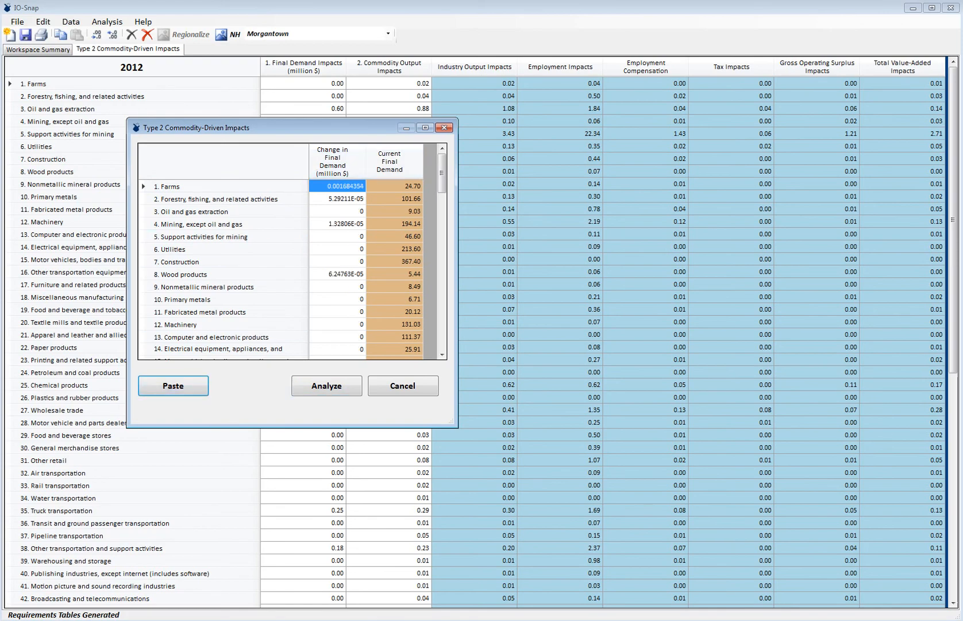
- Run the impact analysis on the workers values and review the results by industry down to the column sums
{"action": "left_click", "coordinate": [327, 385]}
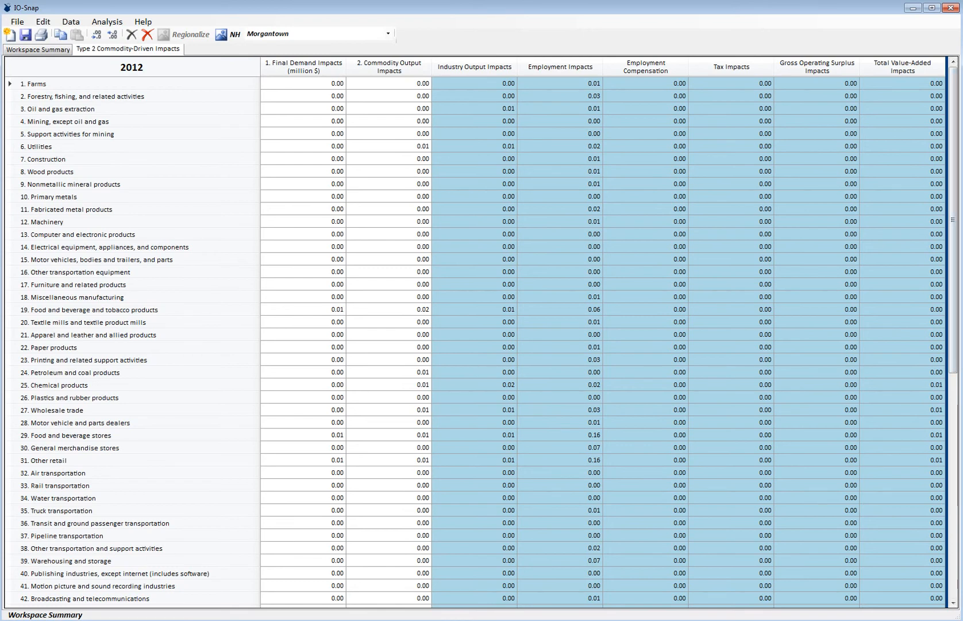
{"action": "scroll", "coordinate": [476, 339], "scroll_direction": "down", "scroll_amount": 10}
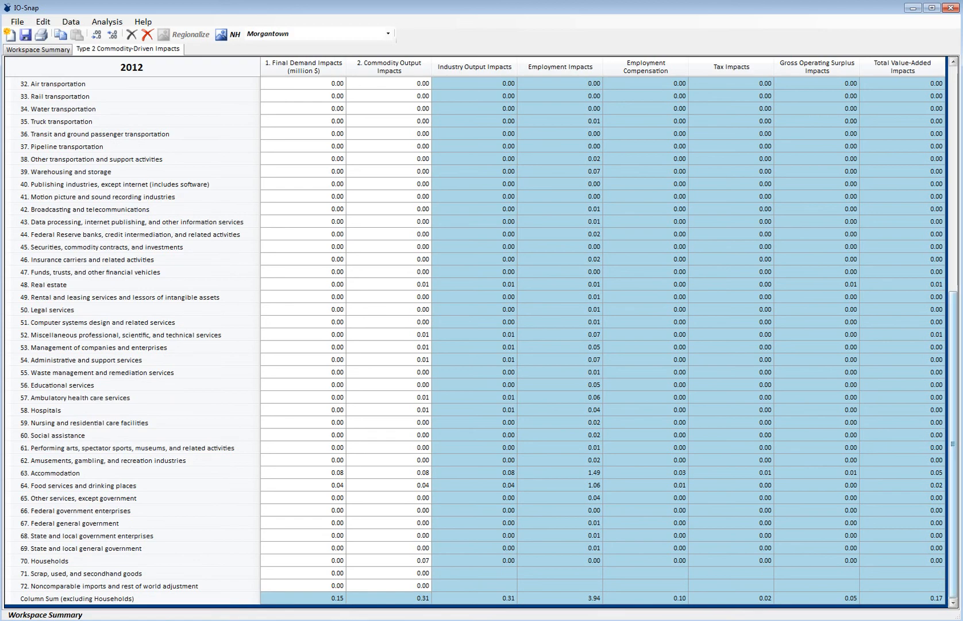
{"action": "scroll", "coordinate": [476, 339], "scroll_direction": "up", "scroll_amount": 8}
{"action": "scroll", "coordinate": [476, 339], "scroll_direction": "up", "scroll_amount": 2}
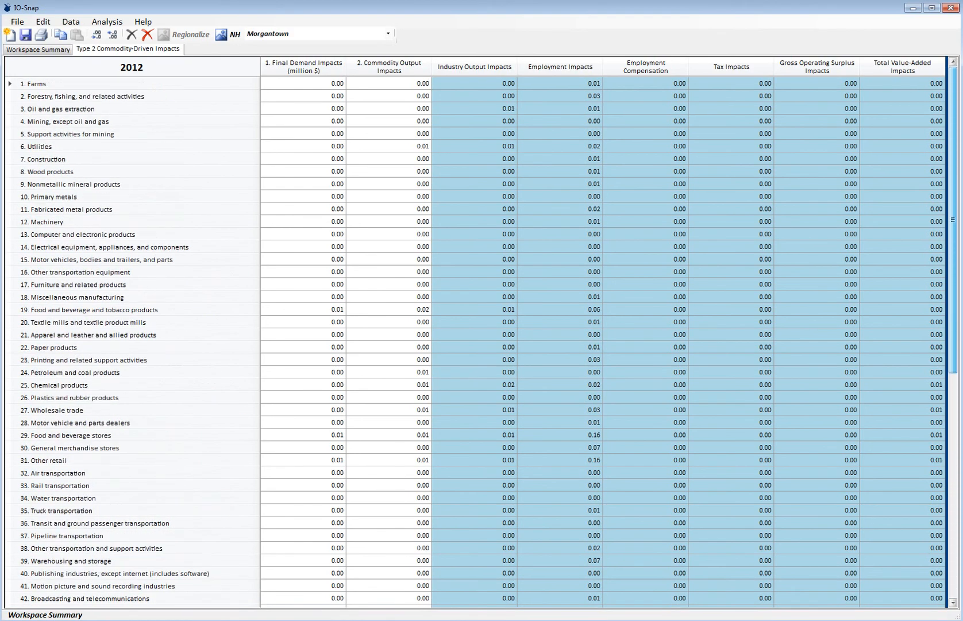